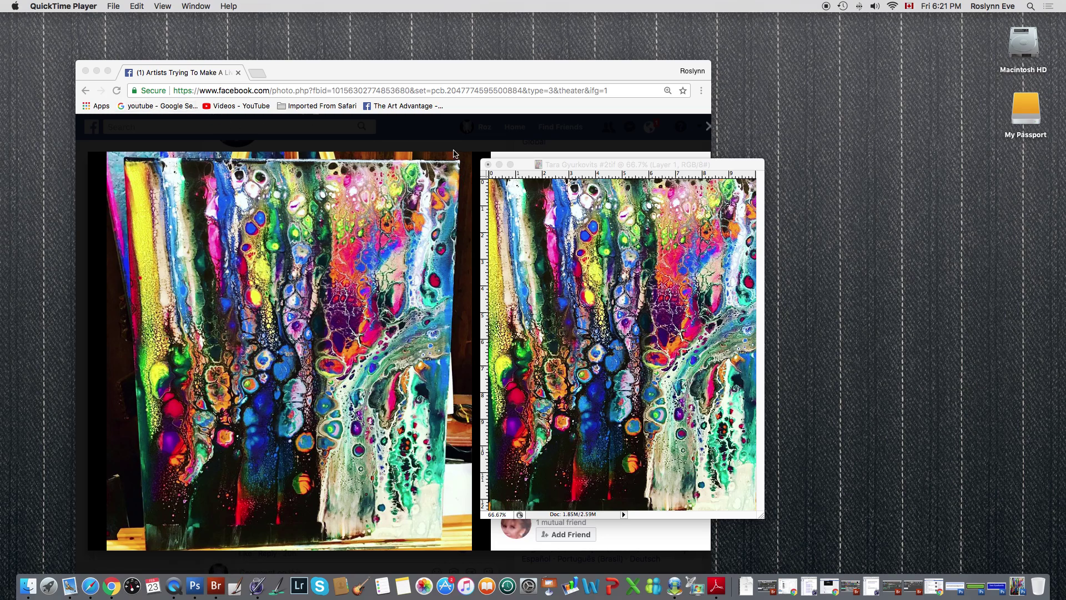
# Place the #2 painting document beside the original painting photo for comparison, then minimize the browser window
pyautogui.moveTo(706, 170); pyautogui.dragTo(709, 216)
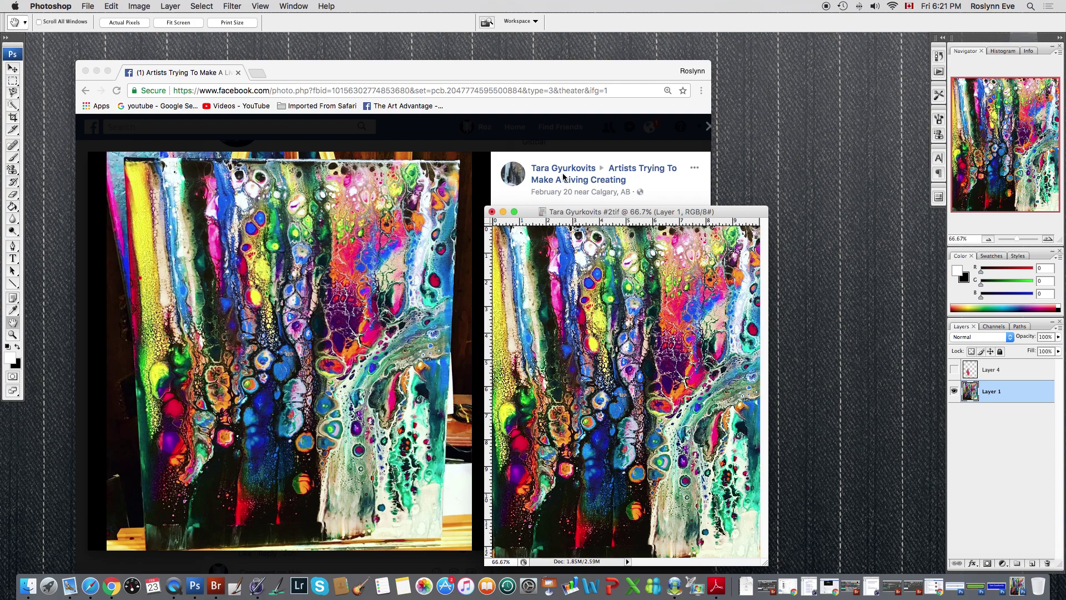
pyautogui.moveTo(523, 215); pyautogui.dragTo(509, 171)
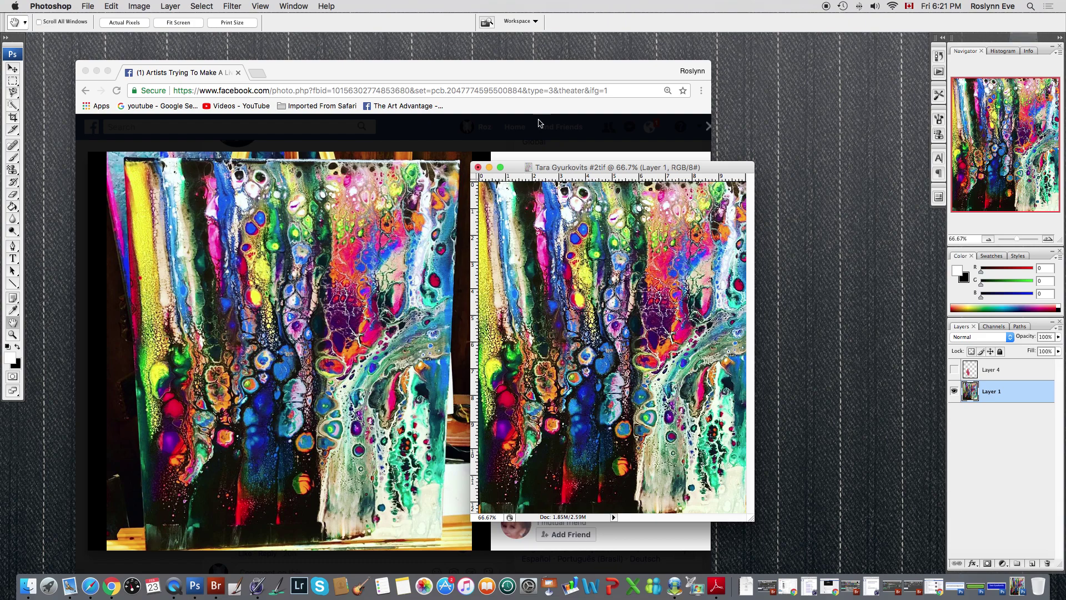
pyautogui.moveTo(515, 170); pyautogui.dragTo(584, 169)
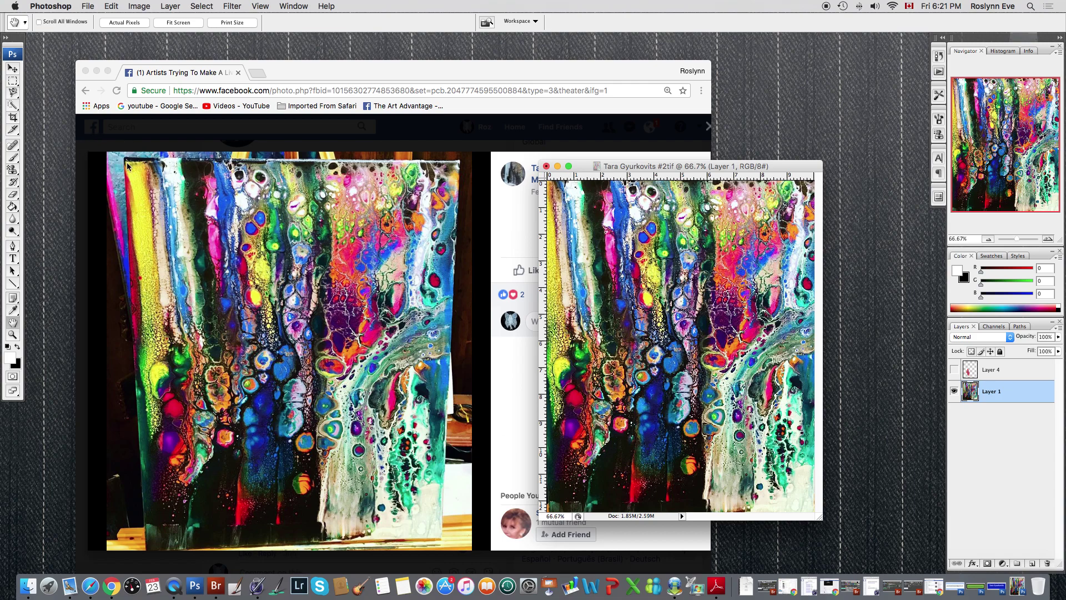
pyautogui.click(96, 70)
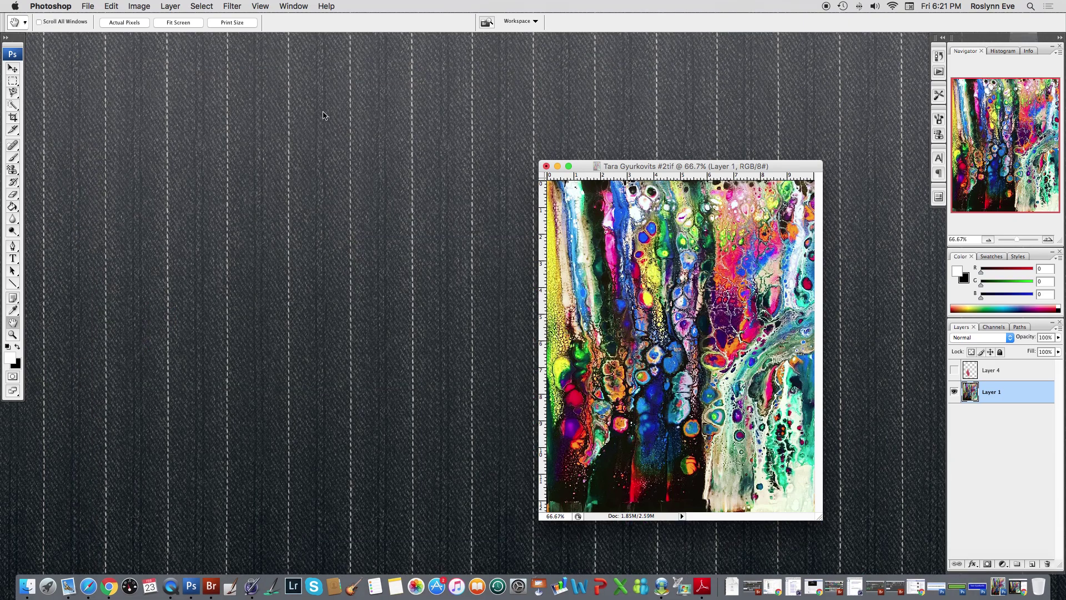
# Restore the minimized #3 painting document and arrange the #2 and #3 document windows side by side
pyautogui.moveTo(735, 166); pyautogui.dragTo(362, 95)
pyautogui.click(1001, 587)
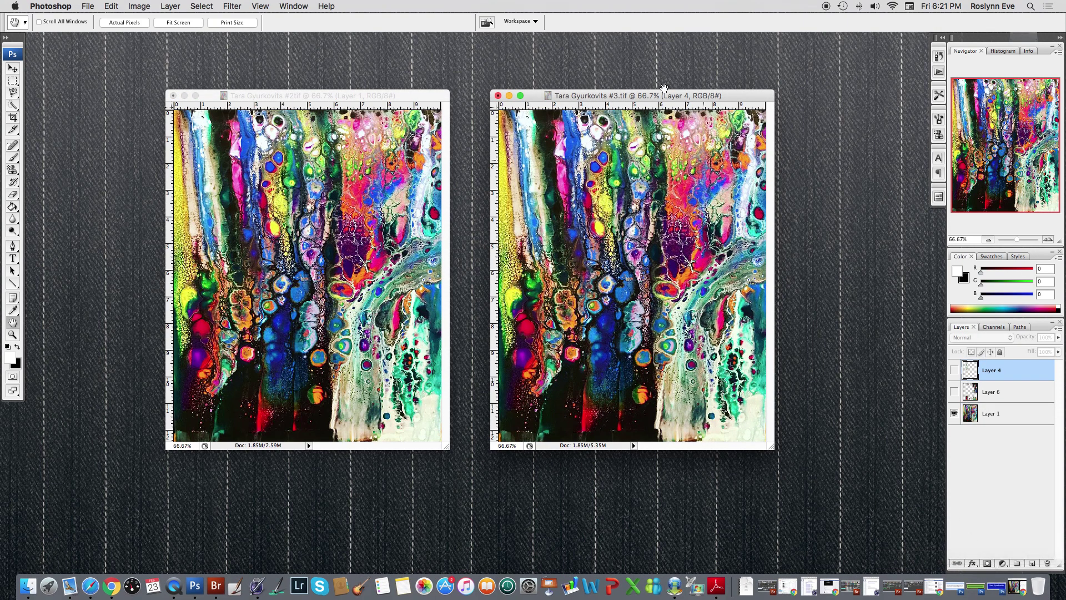
pyautogui.moveTo(637, 96); pyautogui.dragTo(640, 114)
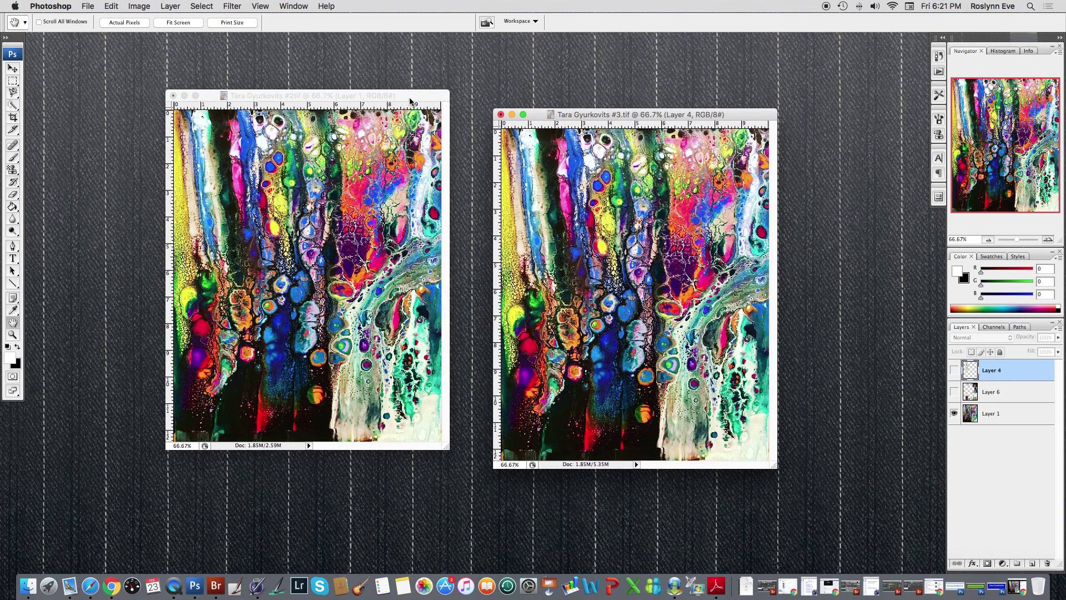
pyautogui.moveTo(409, 101)
pyautogui.mouseDown()
pyautogui.moveTo(403, 114)
pyautogui.moveTo(416, 114)
pyautogui.mouseUp()
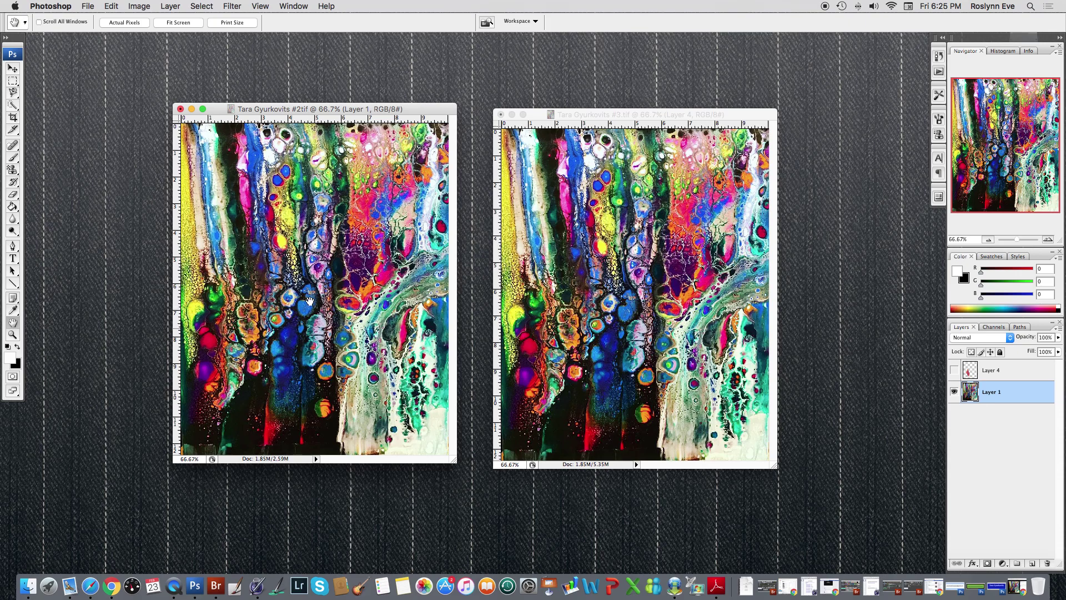
# Compare the #2 painting with and without Layer 4 by toggling that layer's visibility, leaving it hidden
pyautogui.click(955, 370)
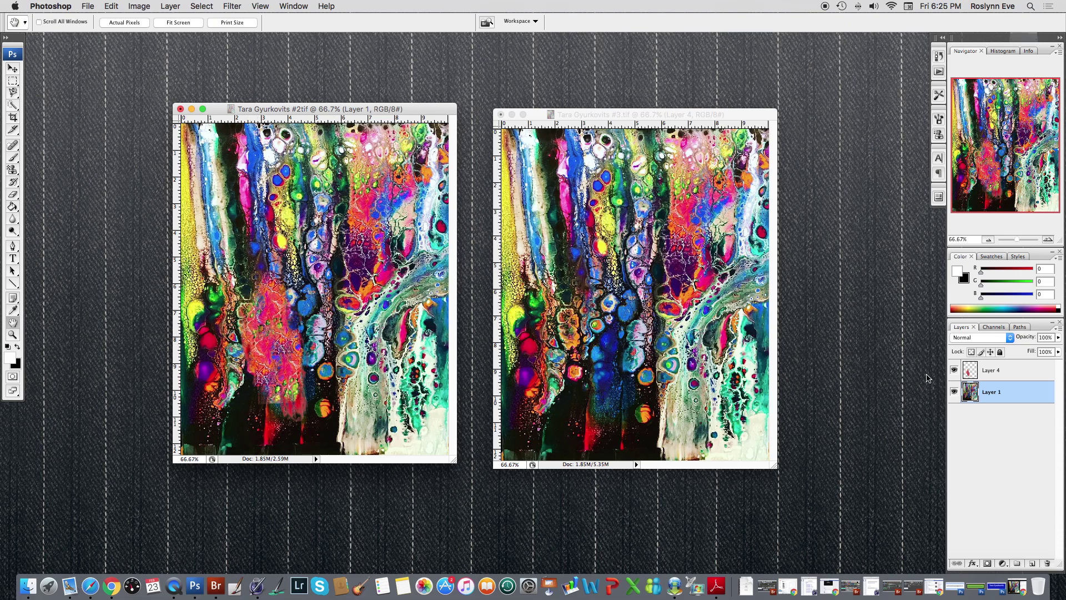
pyautogui.click(954, 370)
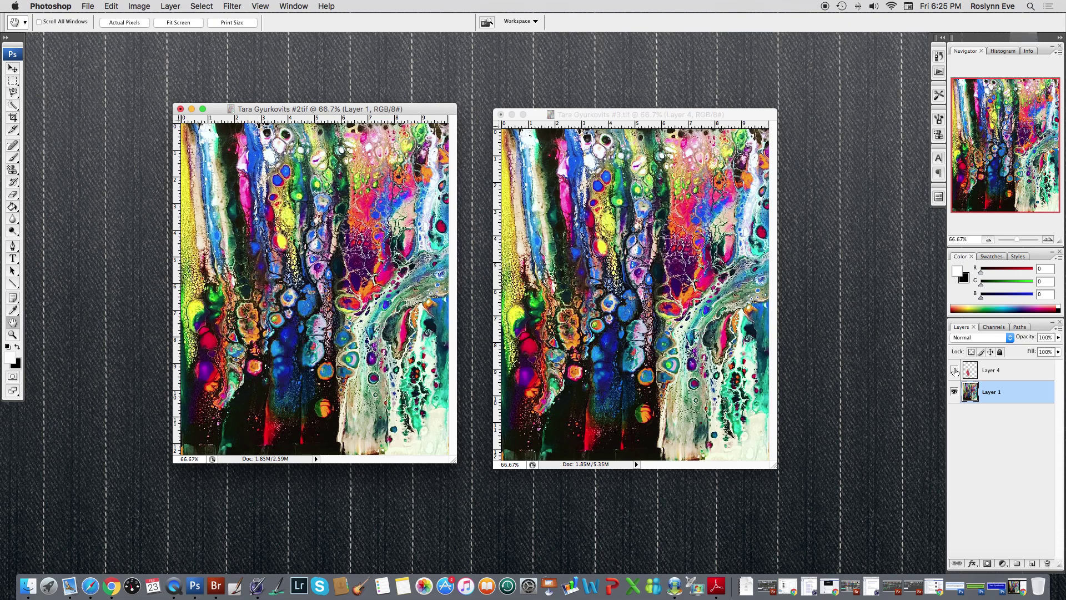
pyautogui.click(955, 371)
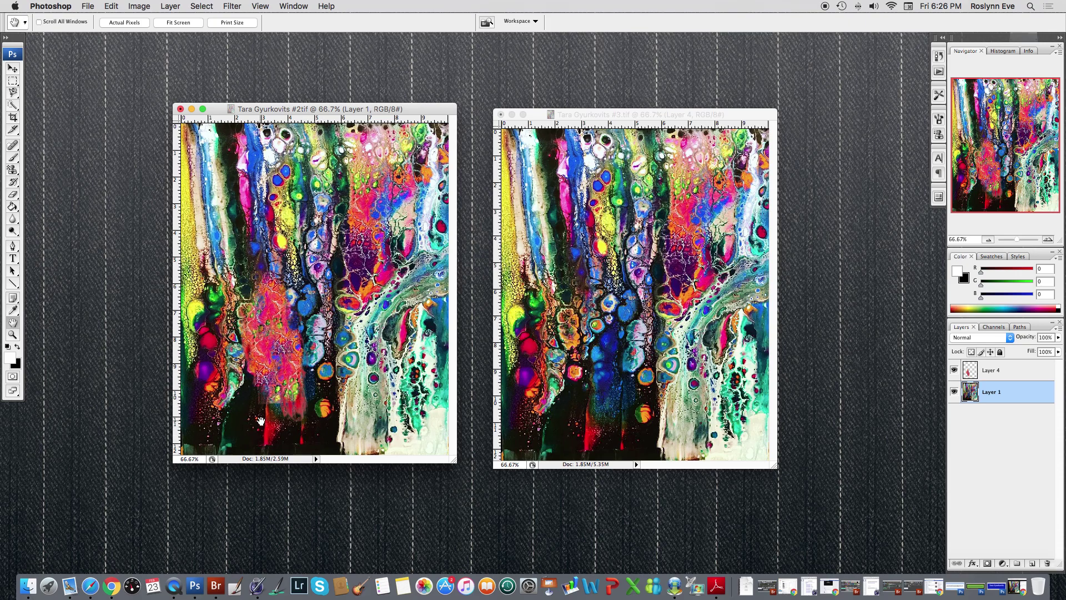
pyautogui.click(955, 370)
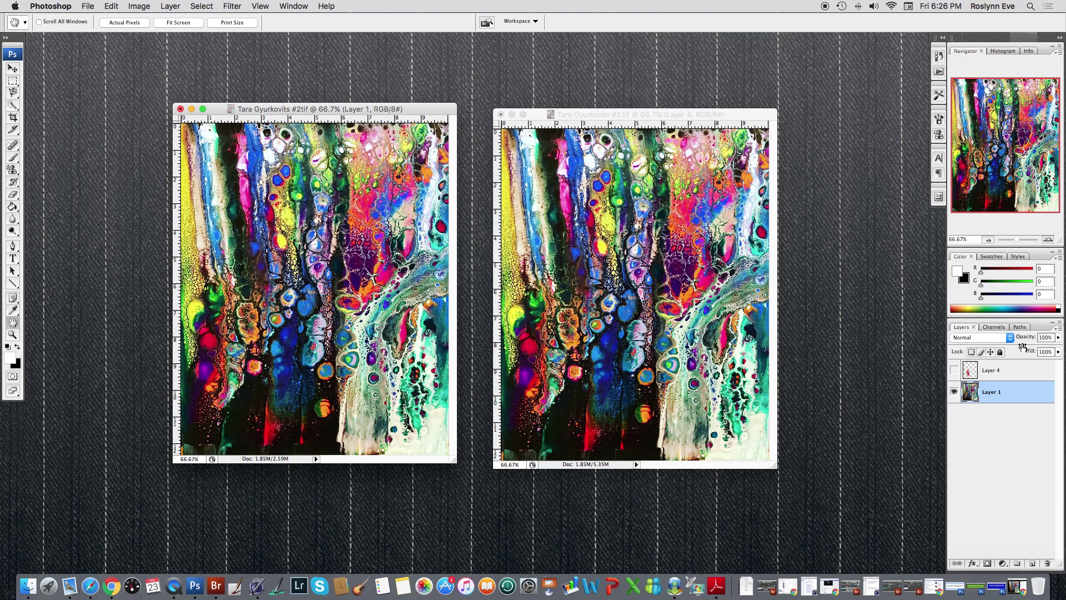
# In the #3 painting document, make Layer 6 and Layer 4 visible above Layer 1
pyautogui.click(696, 117)
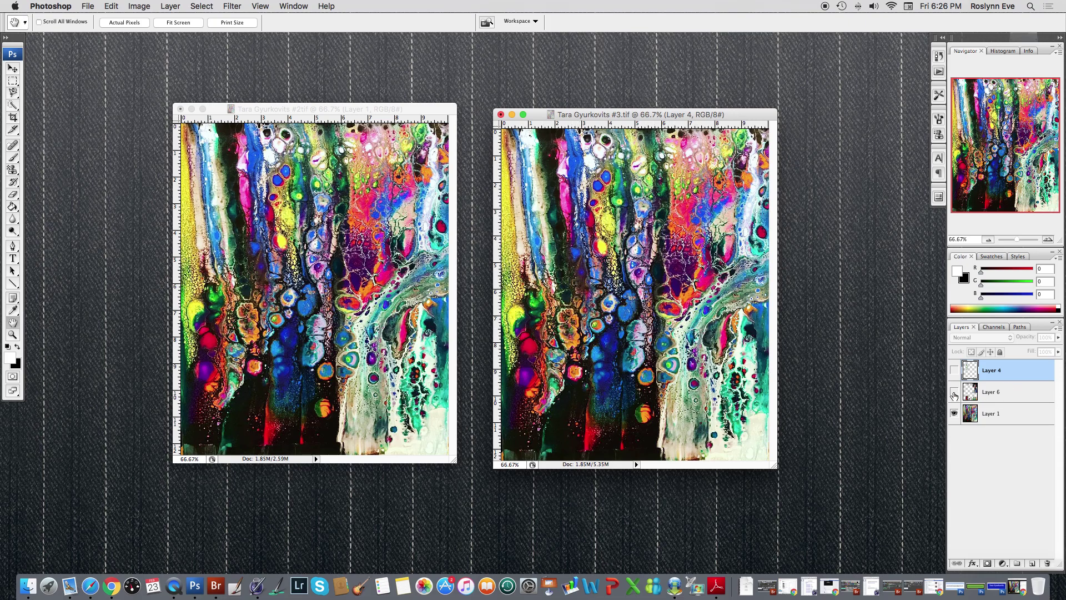
pyautogui.click(955, 412)
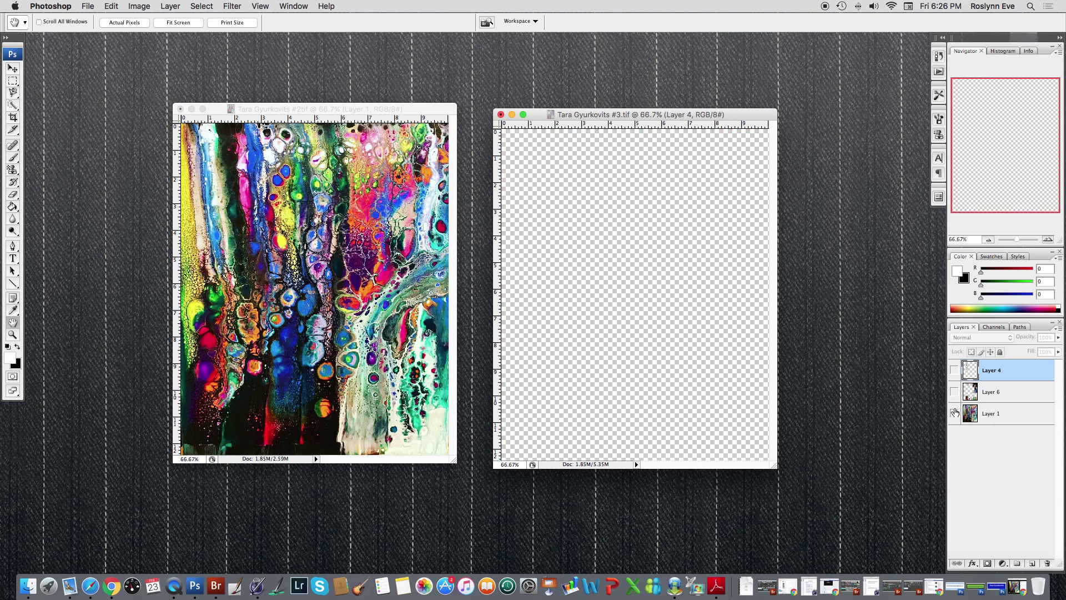
pyautogui.click(954, 392)
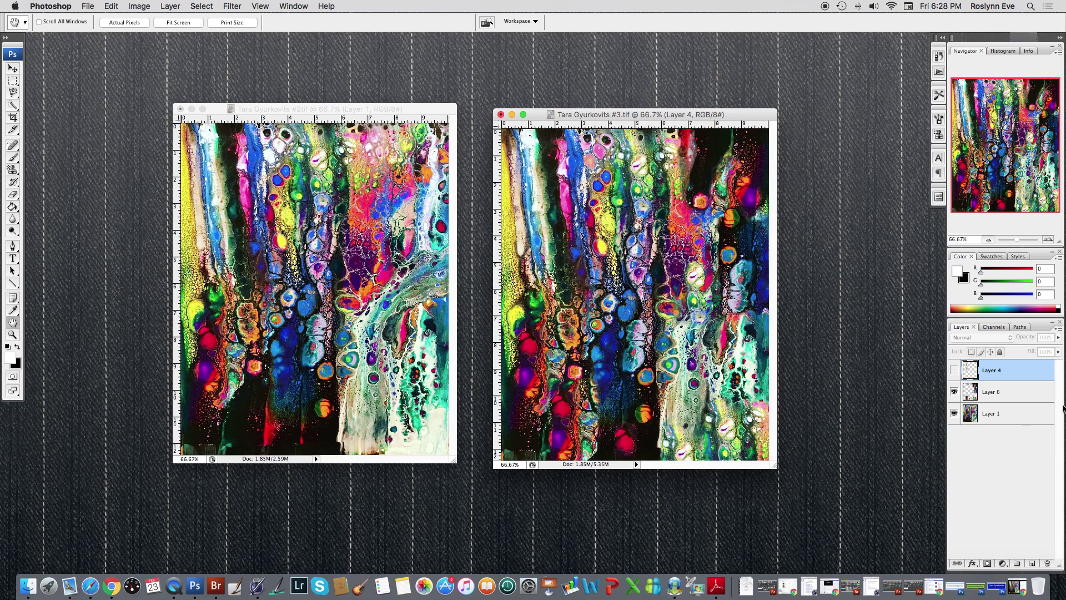
pyautogui.click(954, 371)
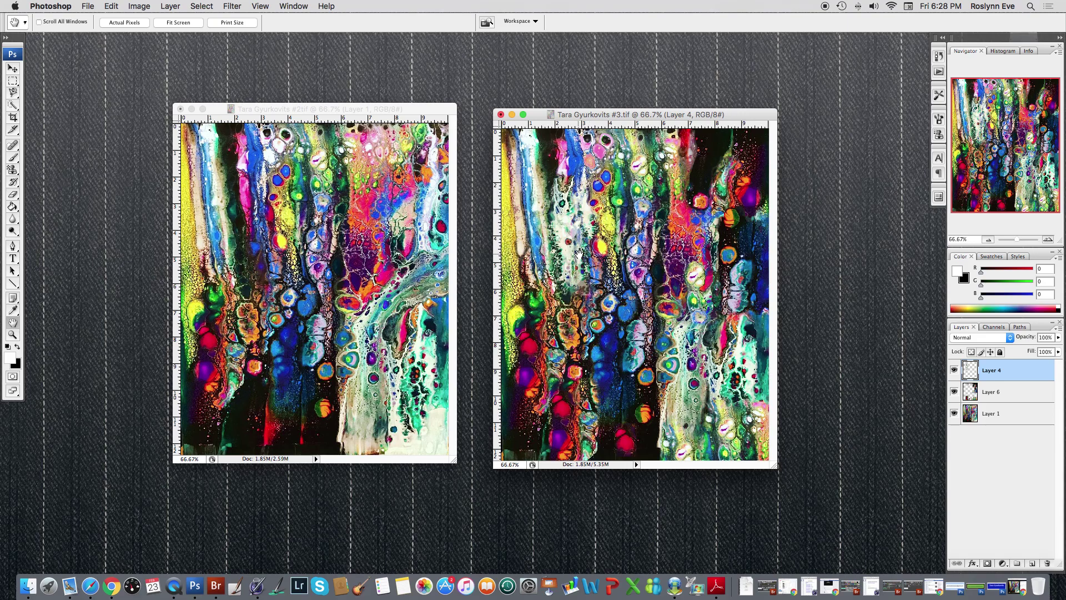
# Compare the #3 painting with and without Layer 4 by repeatedly toggling its visibility, leaving it shown
pyautogui.click(955, 370)
pyautogui.click(954, 370)
pyautogui.click(954, 369)
pyautogui.click(954, 370)
pyautogui.click(955, 370)
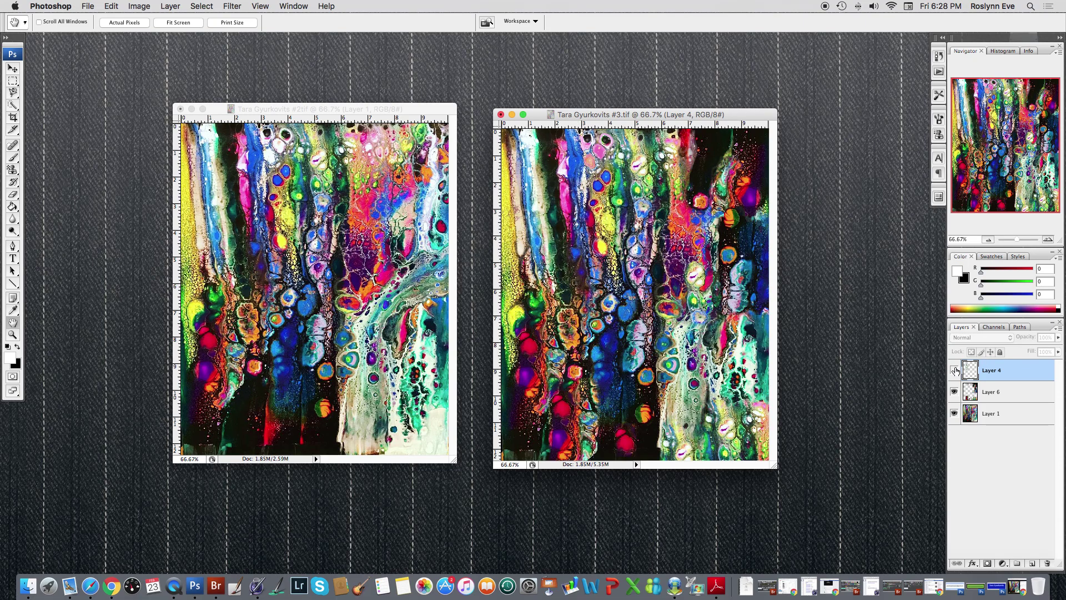
pyautogui.click(954, 369)
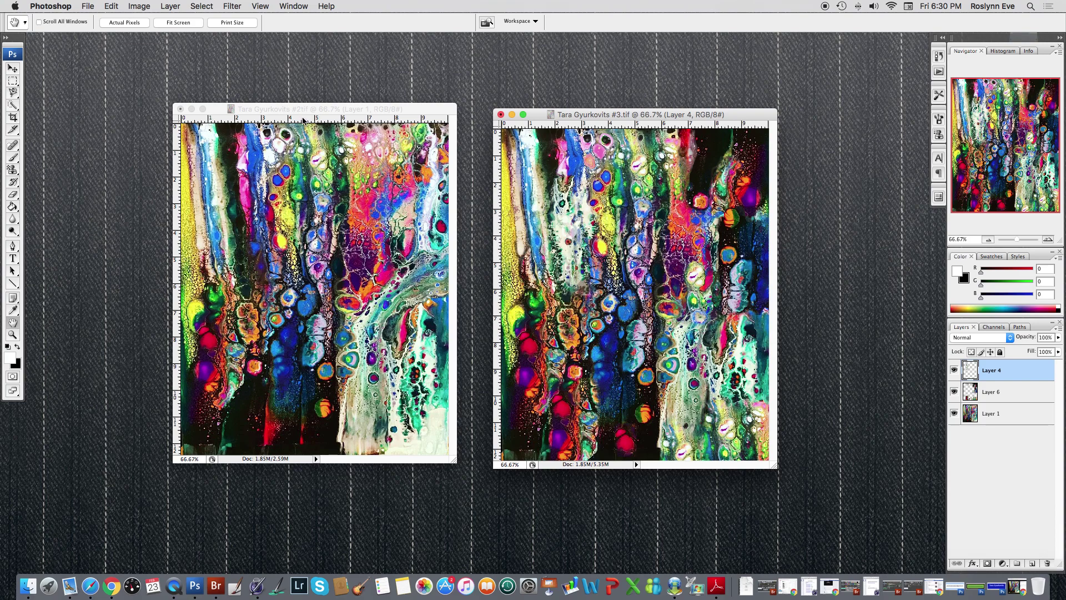
# Rotate the #3 painting's canvas 90° clockwise
pyautogui.click(138, 7)
pyautogui.moveTo(142, 22)
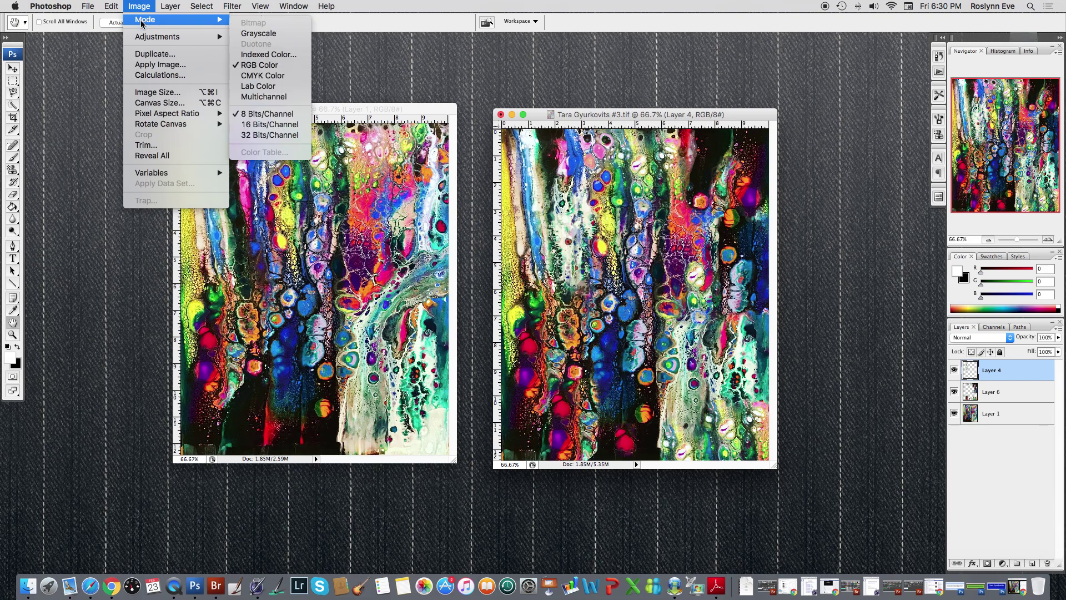
pyautogui.moveTo(155, 126)
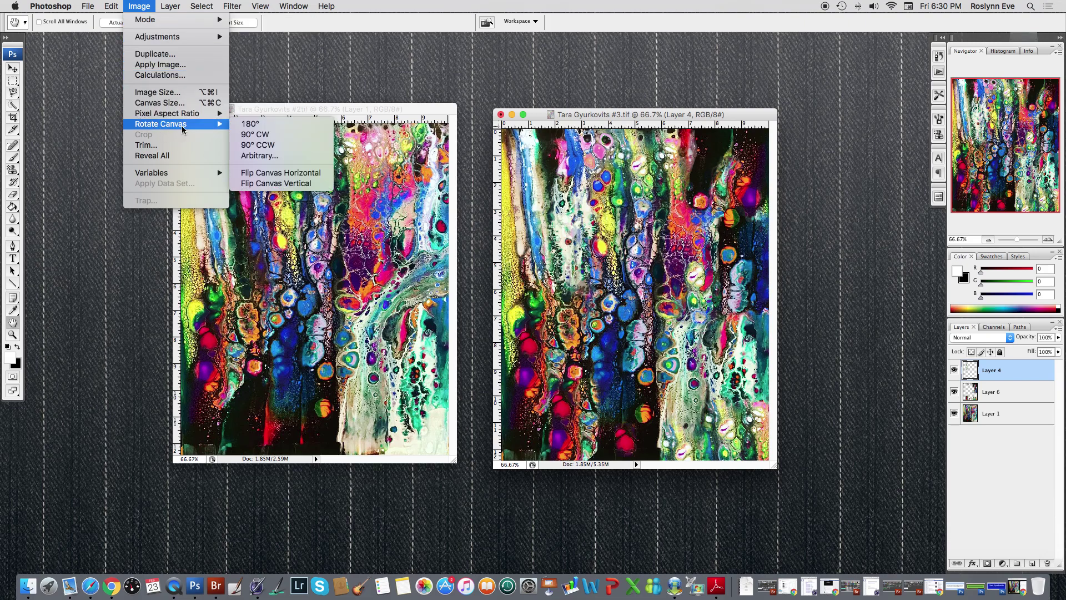
pyautogui.click(250, 135)
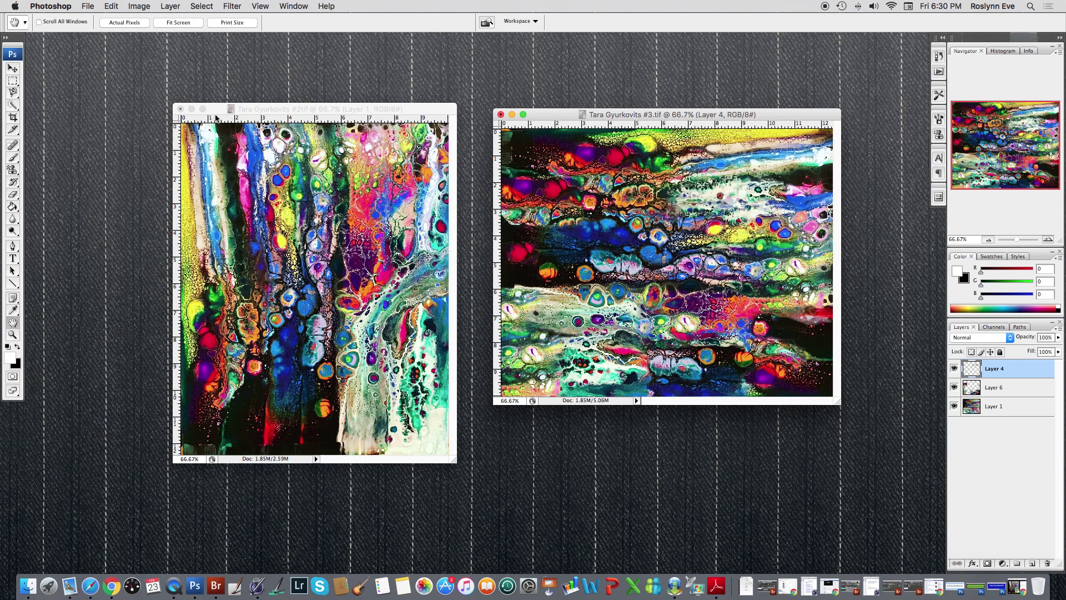
# Rotate the #2 painting's canvas 90° clockwise and separate the two document windows so they sit side by side
pyautogui.click(265, 111)
pyautogui.click(140, 8)
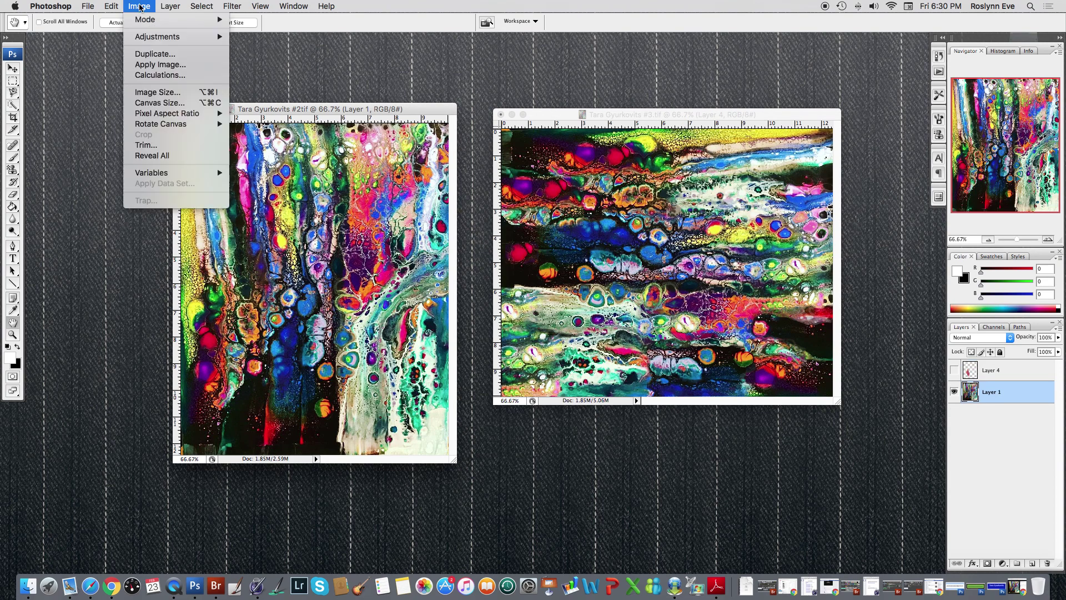
pyautogui.moveTo(155, 126)
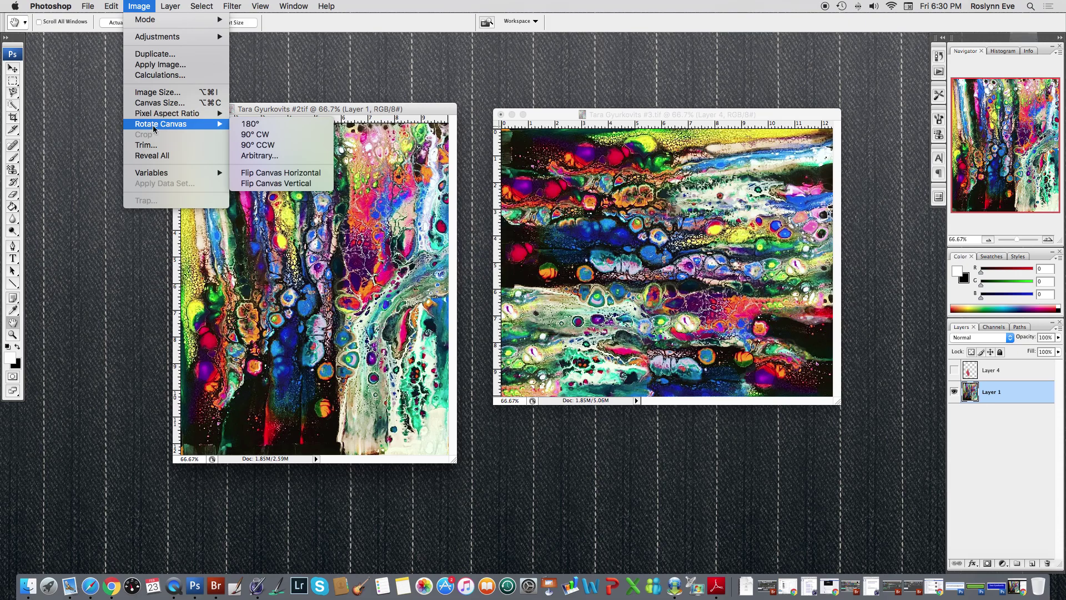
pyautogui.click(253, 134)
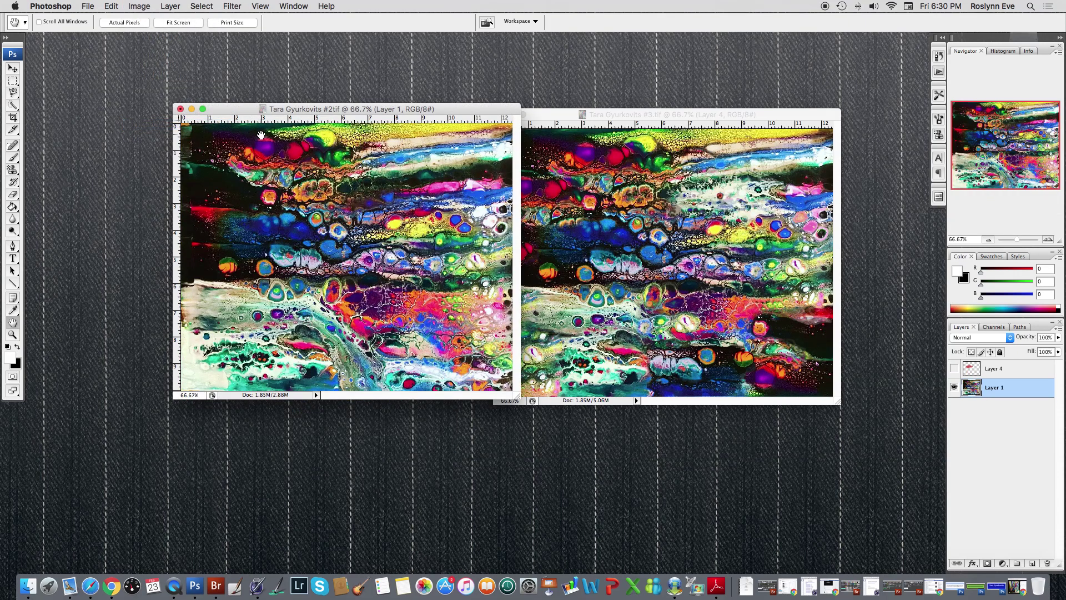
pyautogui.moveTo(497, 111); pyautogui.dragTo(427, 112)
pyautogui.moveTo(691, 118)
pyautogui.mouseDown()
pyautogui.moveTo(681, 129)
pyautogui.moveTo(682, 116)
pyautogui.mouseUp()
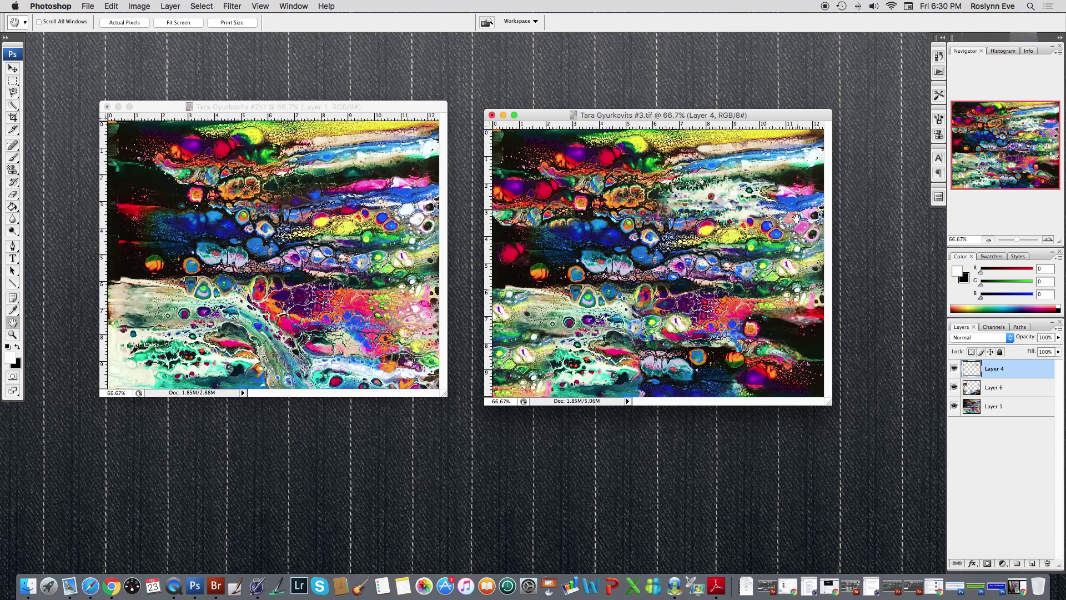
# Rotate the #2 painting's canvas another 90° clockwise to turn the artwork upside down
pyautogui.click(224, 110)
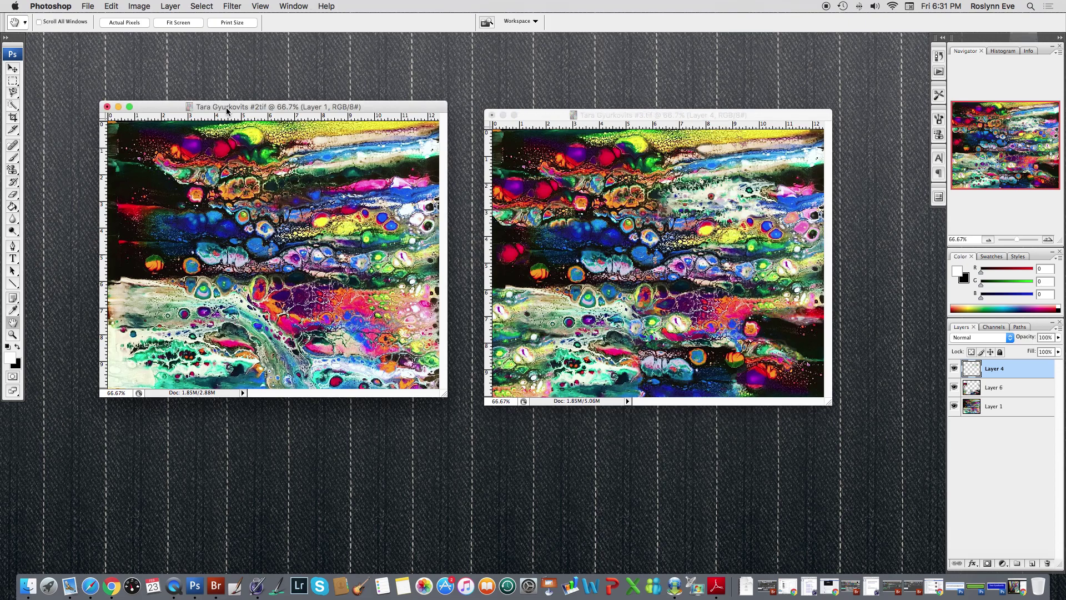
pyautogui.click(140, 6)
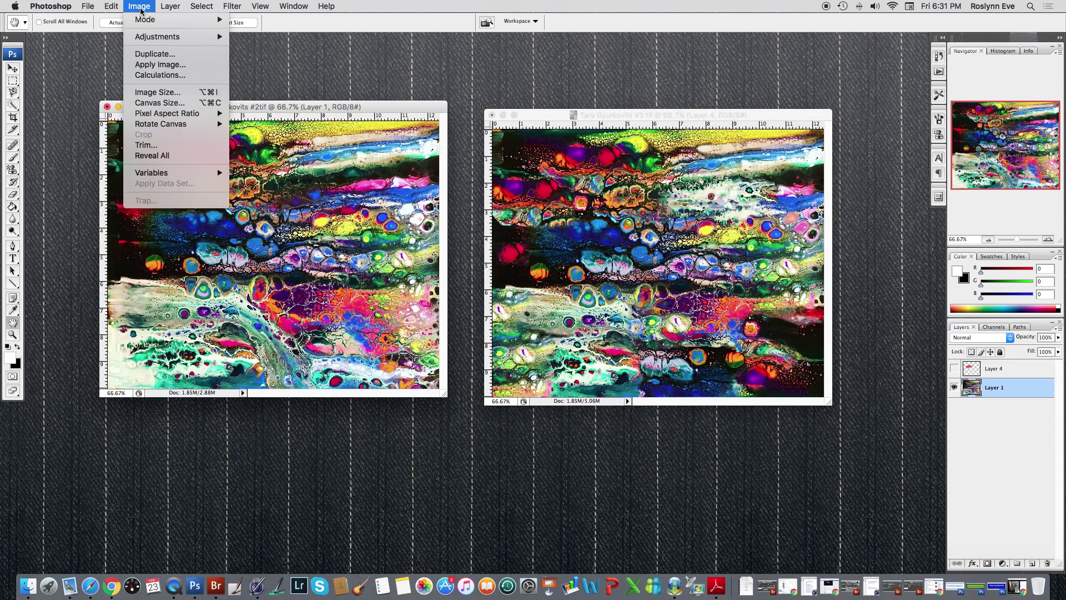
pyautogui.moveTo(169, 125)
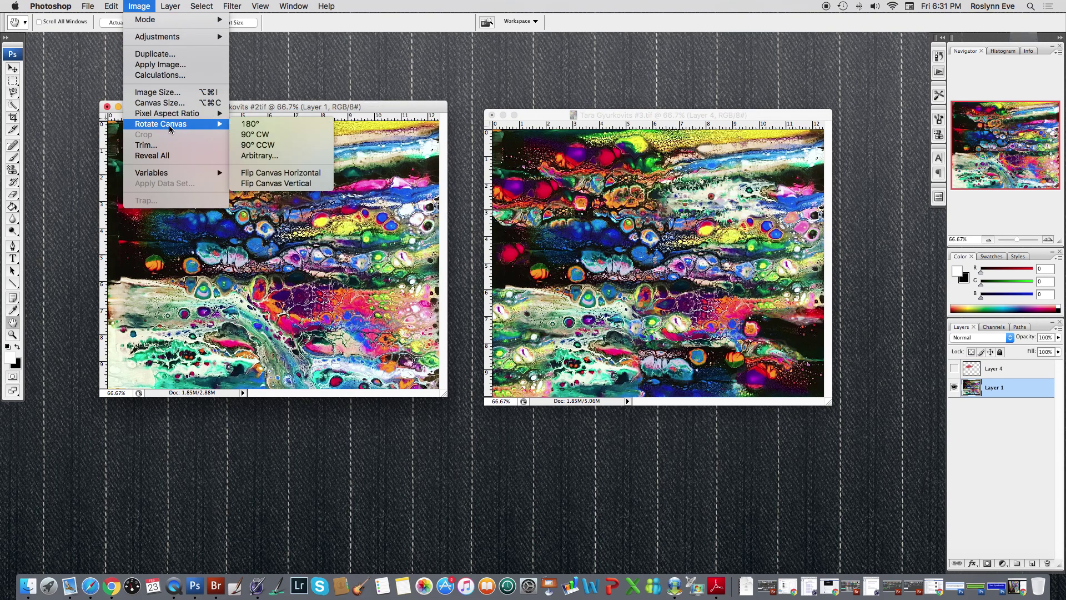
pyautogui.click(257, 134)
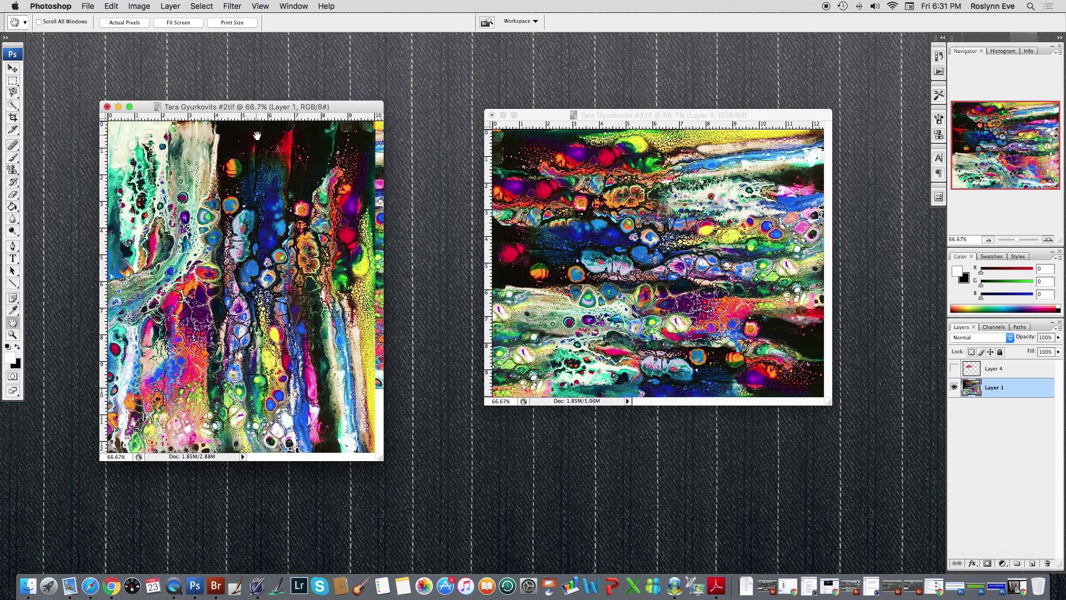
# Rotate the #3 painting's canvas another 90° clockwise to match the upside-down #2 painting
pyautogui.click(548, 121)
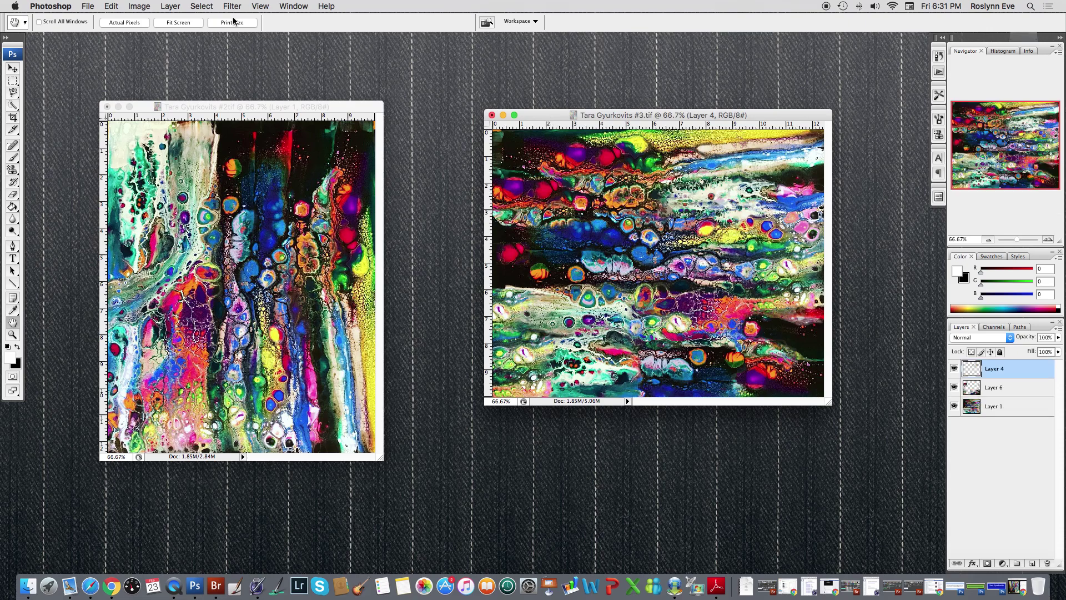
pyautogui.click(139, 6)
pyautogui.moveTo(179, 125)
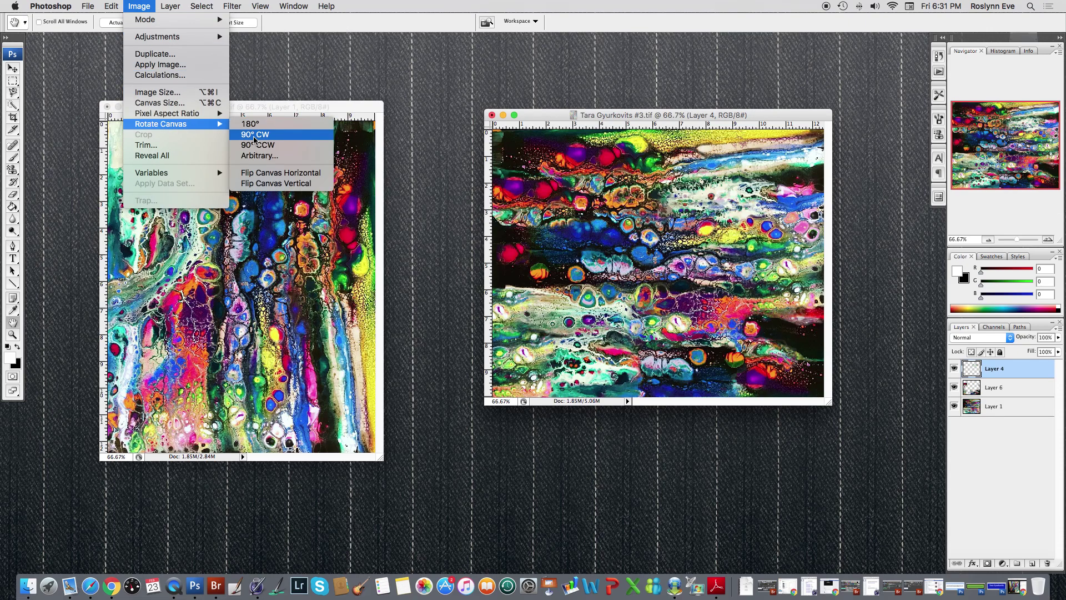
pyautogui.click(255, 134)
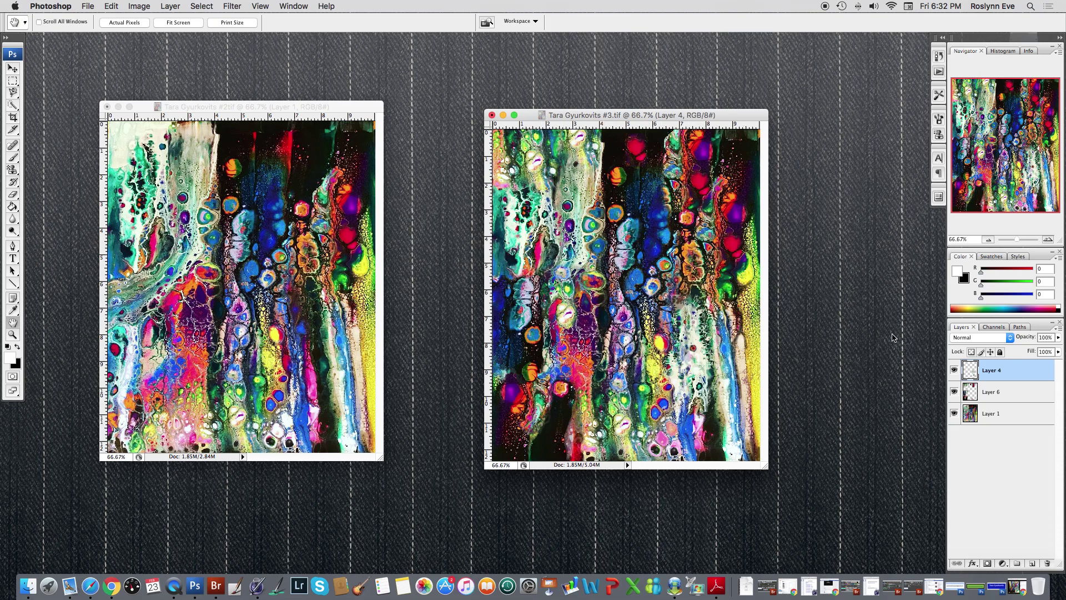
# Rotate the #2 painting's canvas 90° clockwise a third time
pyautogui.click(220, 108)
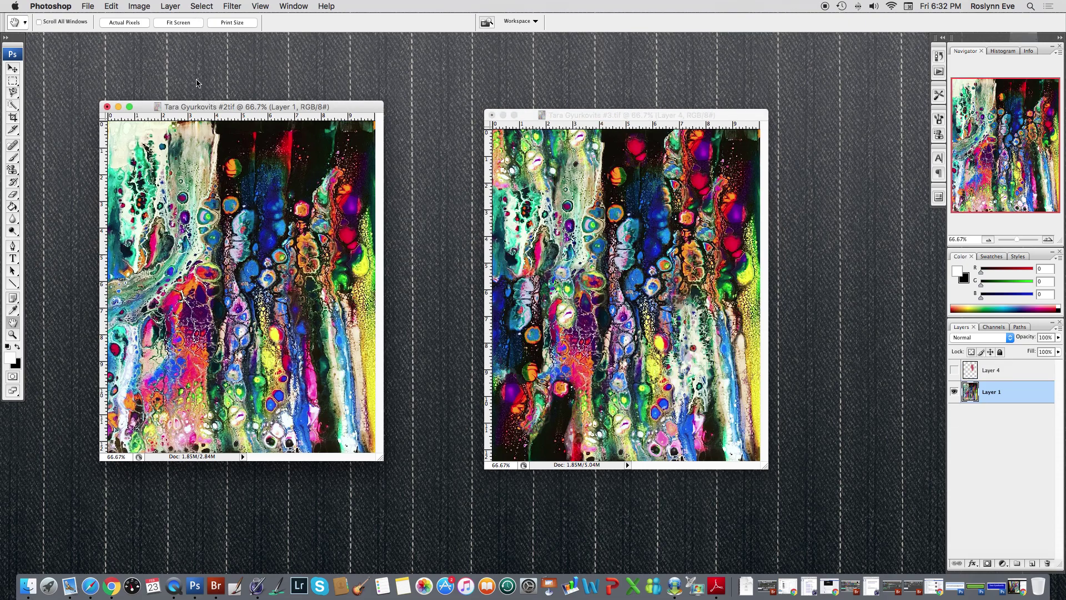
pyautogui.click(138, 9)
pyautogui.moveTo(148, 125)
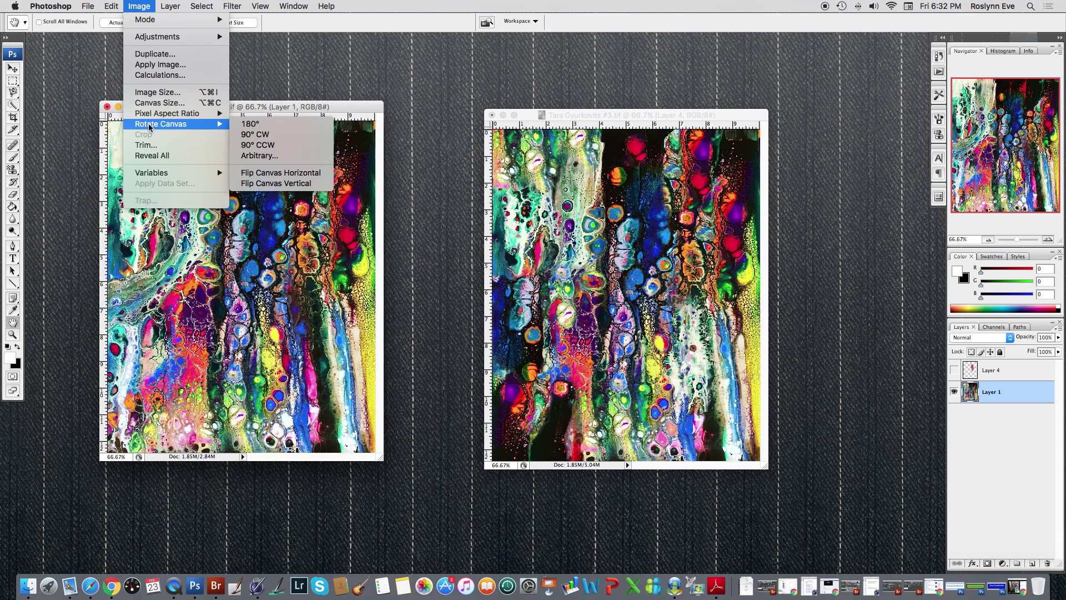
pyautogui.click(251, 135)
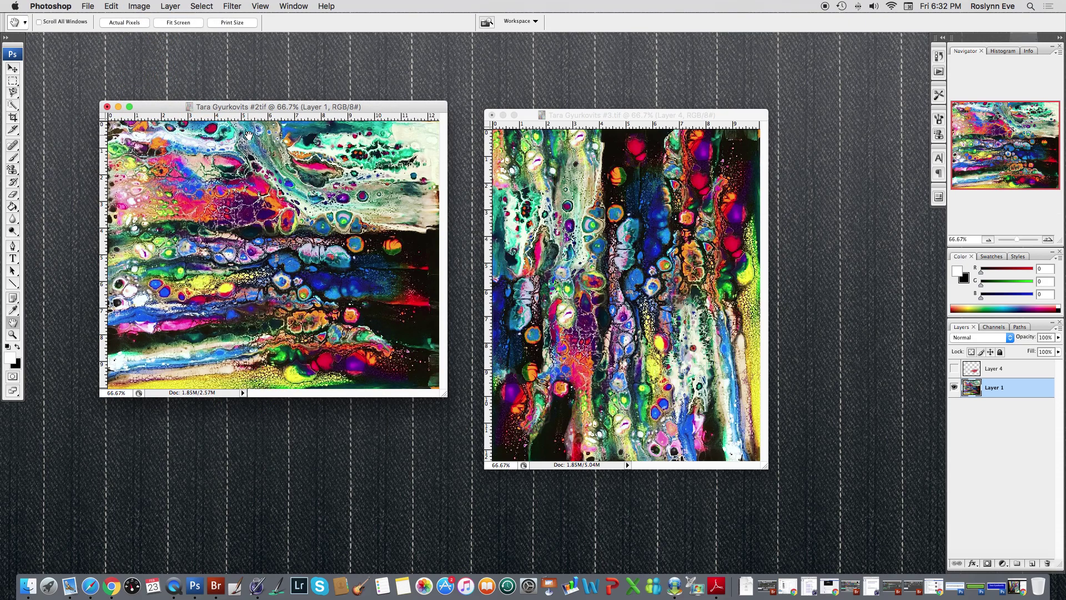
# Rotate the #3 painting's canvas 90° clockwise so its orientation matches the #2 painting
pyautogui.click(650, 115)
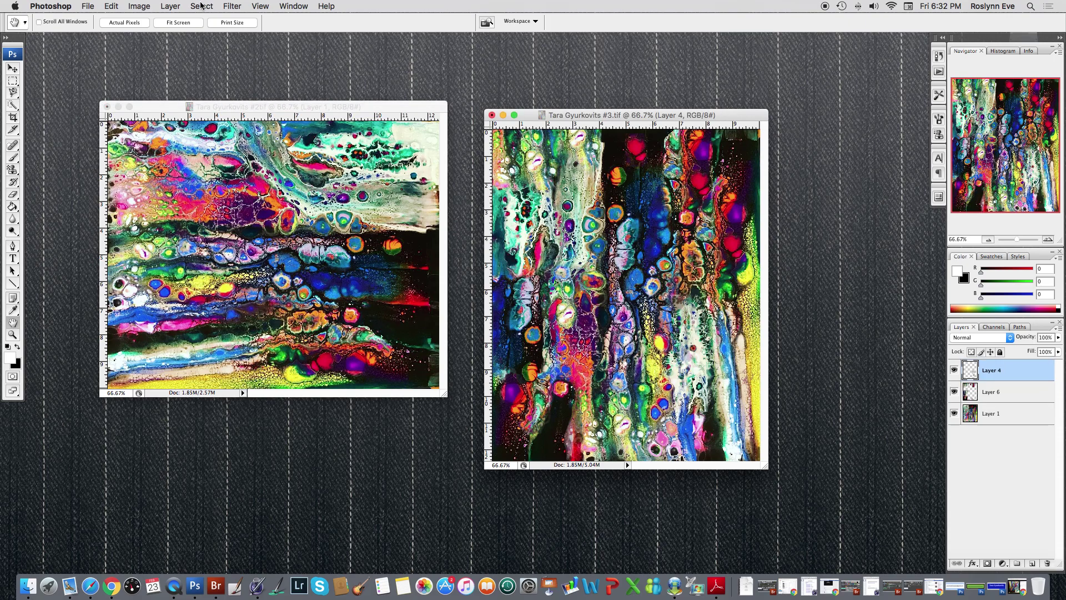
pyautogui.click(142, 7)
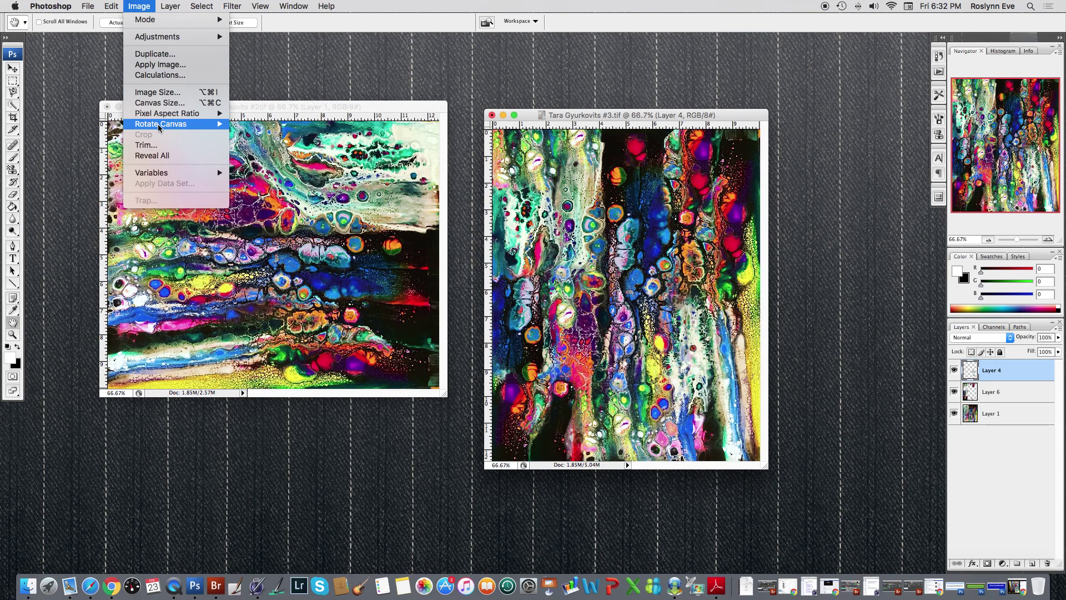
pyautogui.moveTo(158, 126)
pyautogui.click(266, 135)
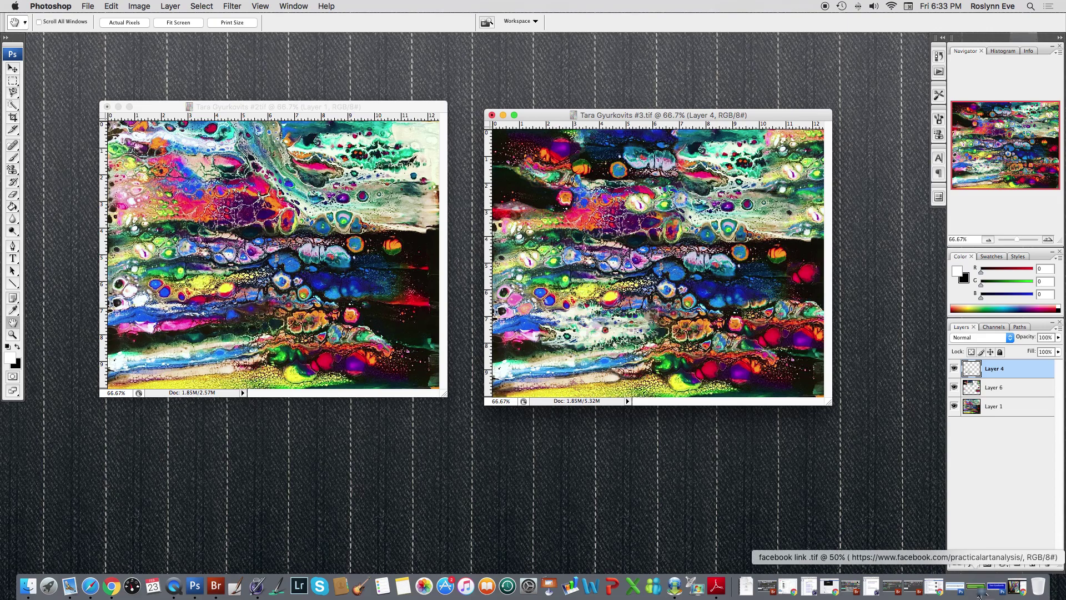
# Minimize the mistakenly restored artist name banner and restore the facebook link .tif document
pyautogui.click(998, 590)
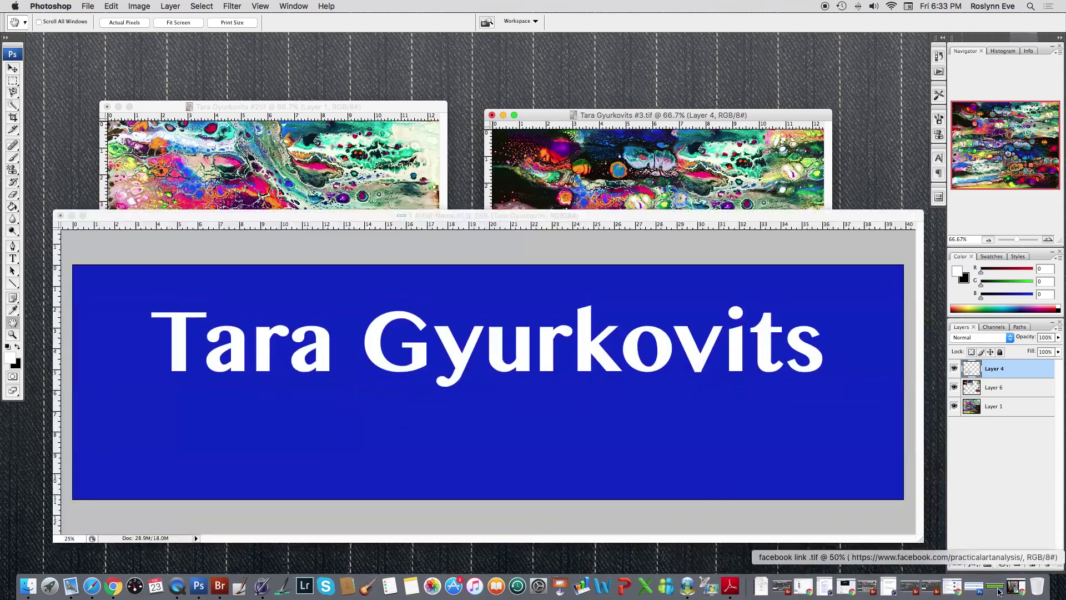
pyautogui.click(73, 215)
pyautogui.click(978, 587)
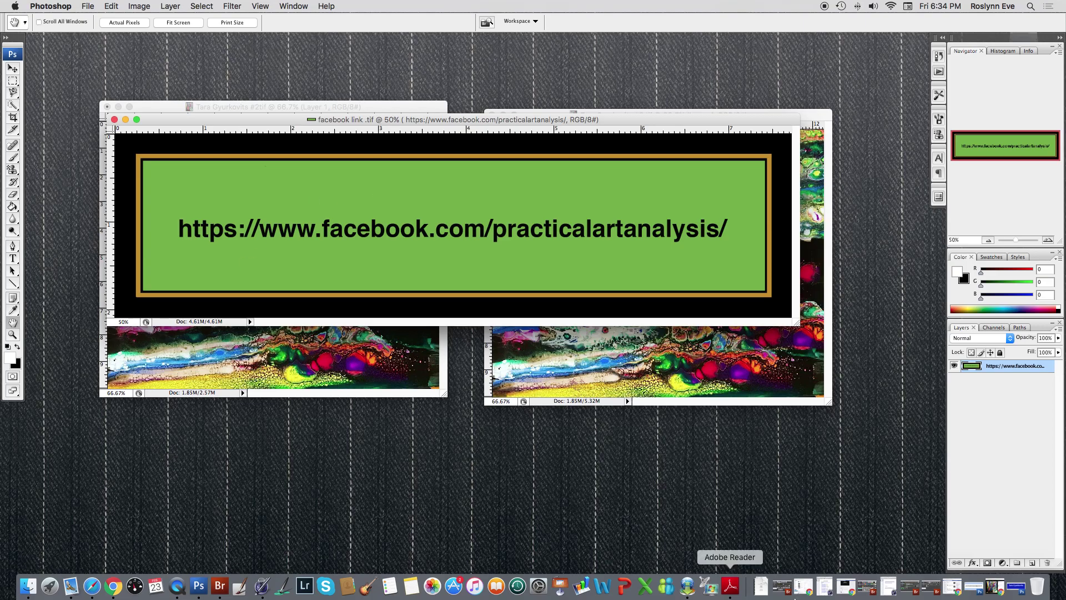
# Restore the 2 Email 2.tif document and arrange it below the facebook link .tif window so both contact banners are fully visible
pyautogui.click(976, 591)
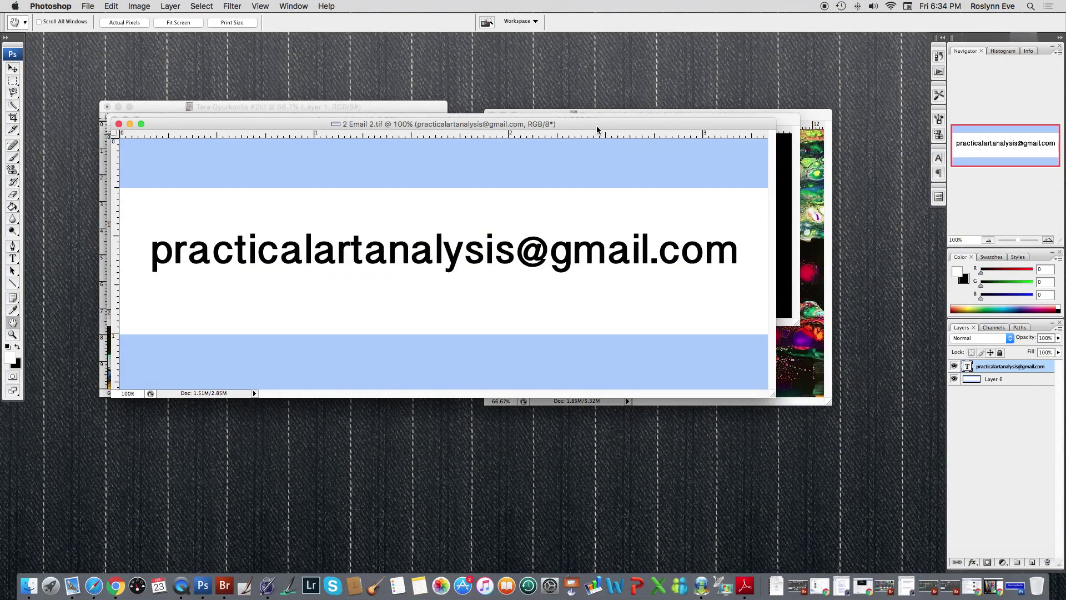
pyautogui.moveTo(597, 125); pyautogui.dragTo(572, 294)
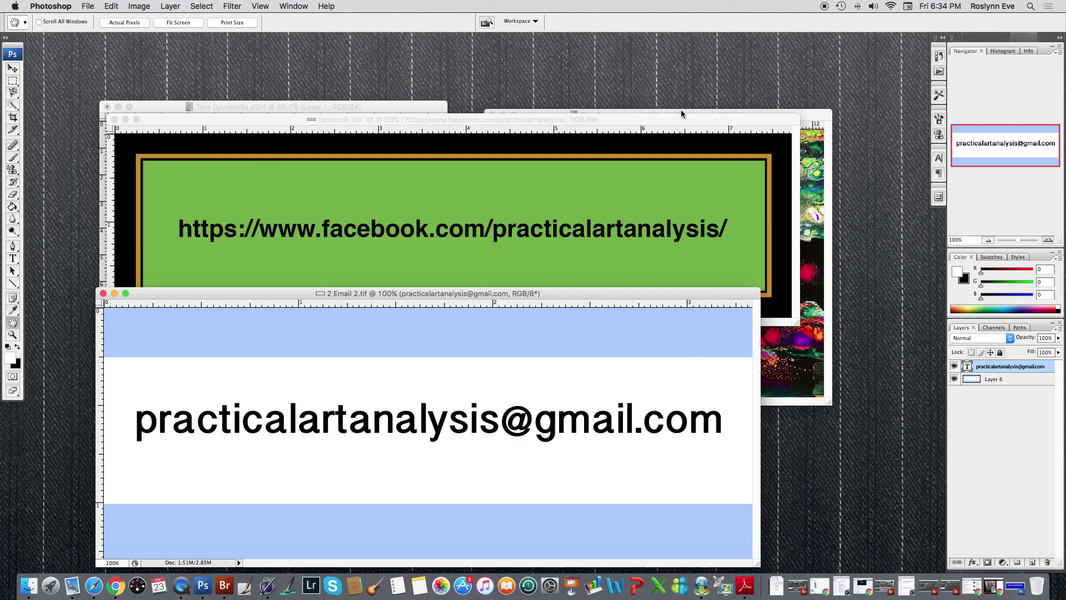
pyautogui.click(671, 120)
pyautogui.moveTo(670, 120); pyautogui.dragTo(639, 63)
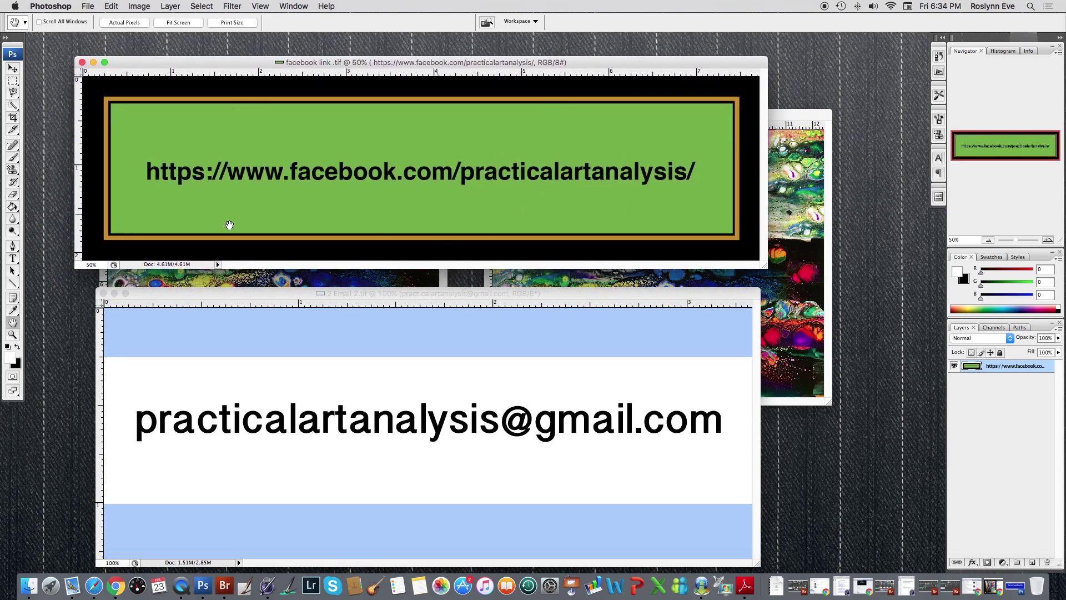